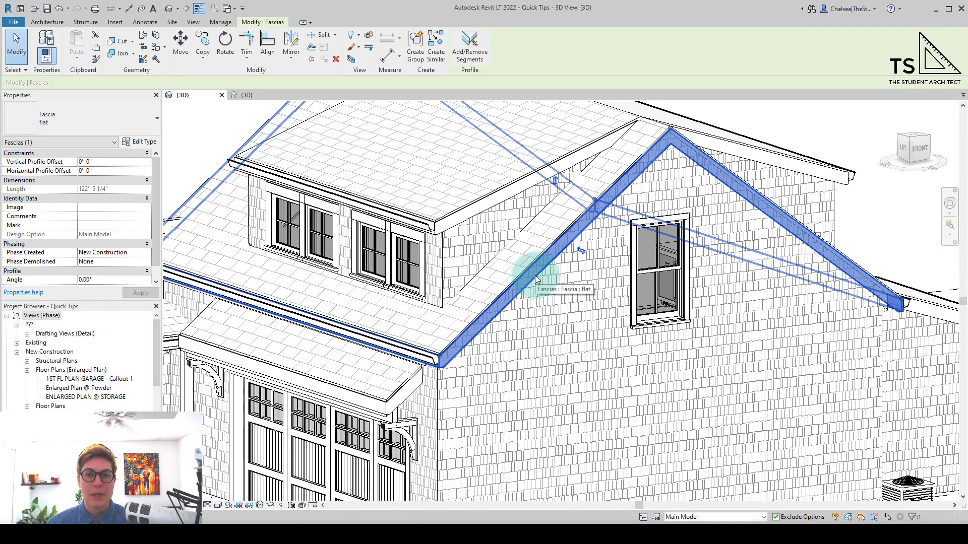
- Switch to the Project1 3D view and tile the two open 3D views side by side
{"action": "key", "text": "ctrl+Tab"}
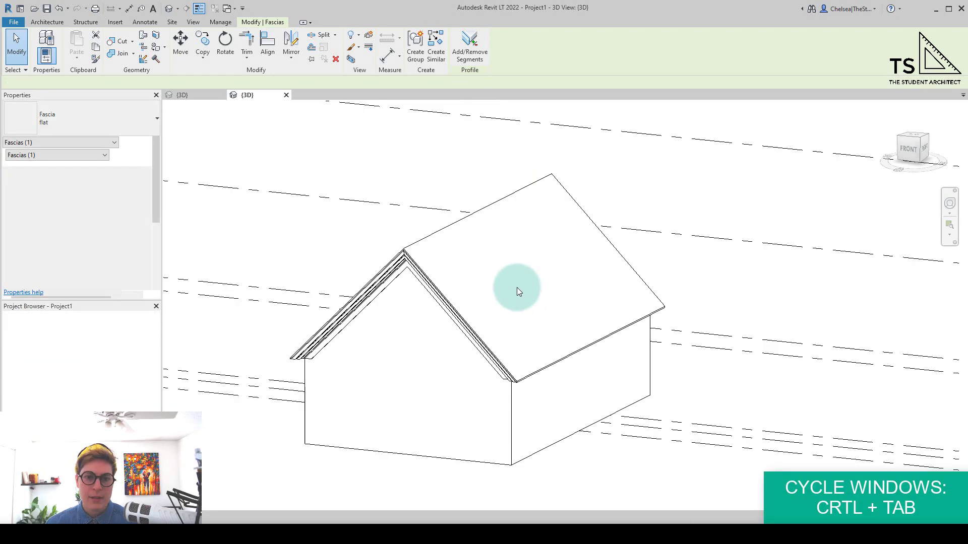
{"action": "left_click", "coordinate": [348, 303]}
{"action": "scroll", "coordinate": [347, 304], "scroll_direction": "up", "scroll_amount": 3}
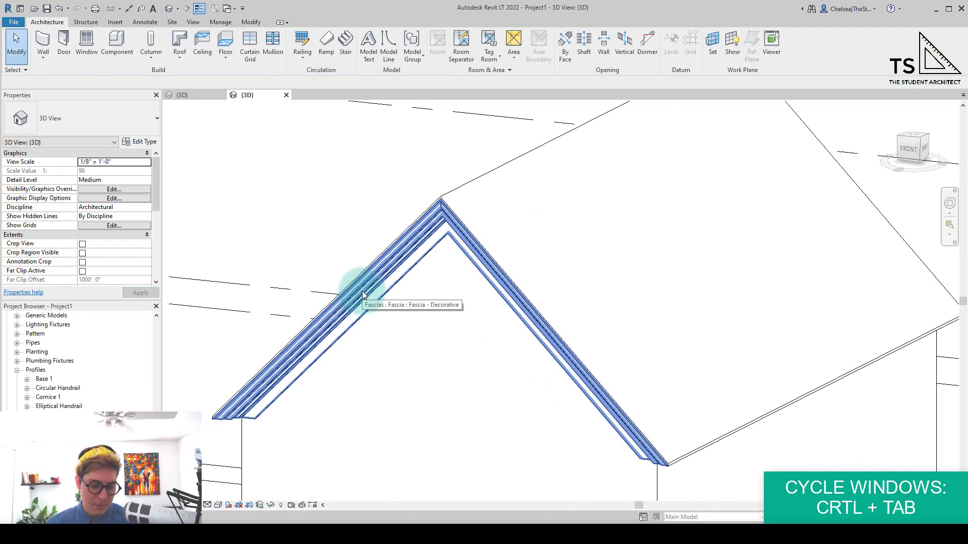
{"action": "key", "text": "w"}
{"action": "key", "text": "t"}
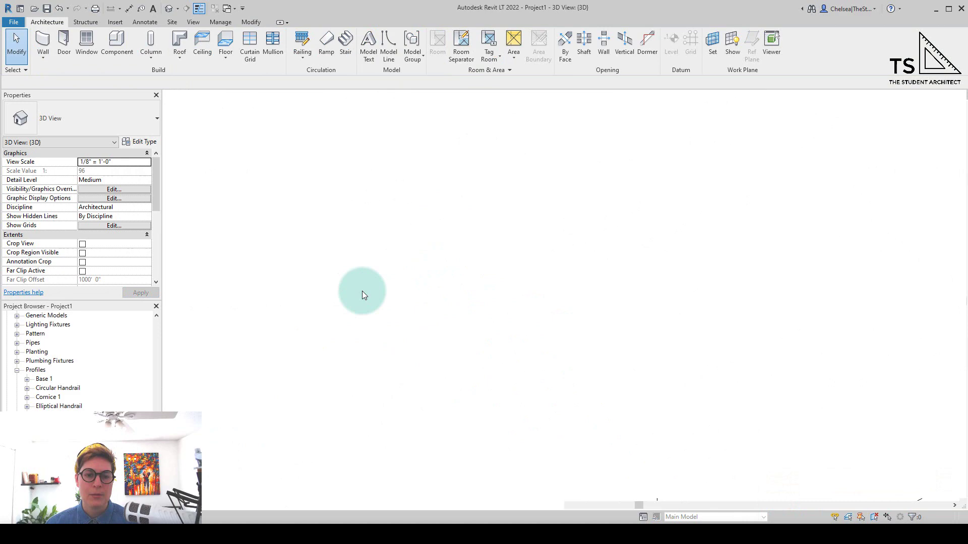
{"action": "left_click", "coordinate": [430, 345]}
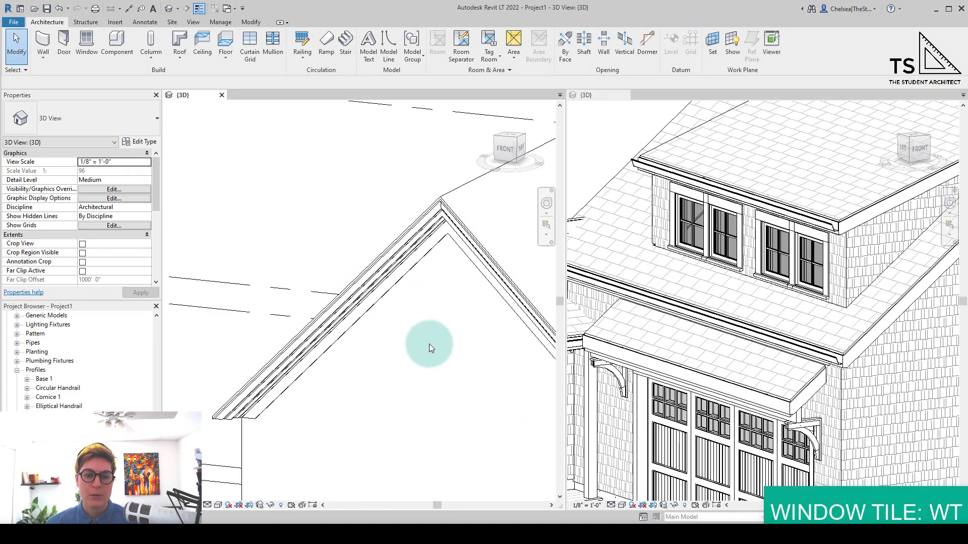
- Duplicate the flat type of the garage gable's fascia in the Quick Tips model as "Decorative Fascia"
{"action": "left_click", "coordinate": [842, 357]}
{"action": "scroll", "coordinate": [897, 352], "scroll_direction": "up", "scroll_amount": 5}
{"action": "mouse_move", "coordinate": [771, 371]}
{"action": "middle_mouse_down"}
{"action": "mouse_move", "coordinate": [719, 360]}
{"action": "mouse_move", "coordinate": [756, 328]}
{"action": "mouse_move", "coordinate": [730, 339]}
{"action": "middle_mouse_up"}
{"action": "left_click", "coordinate": [319, 279]}
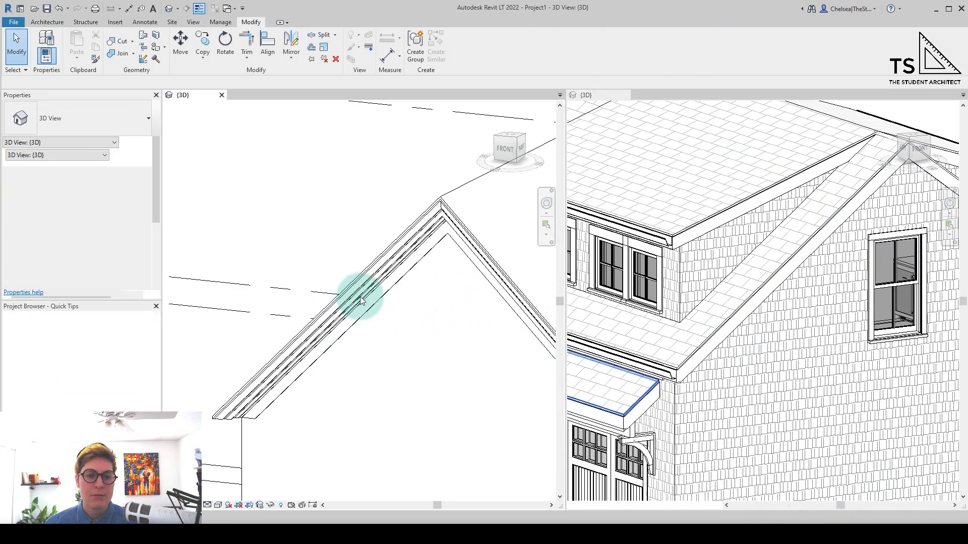
{"action": "left_click", "coordinate": [698, 358]}
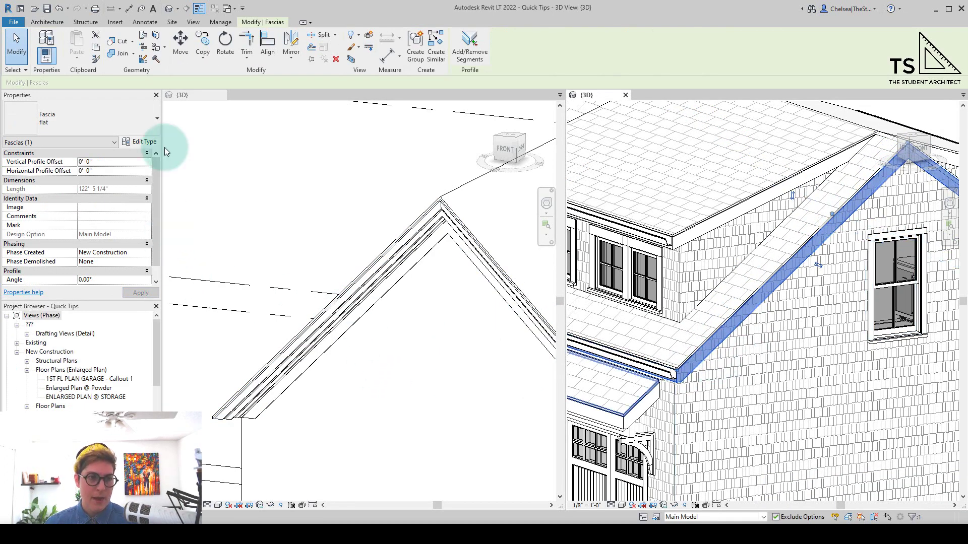
{"action": "left_click", "coordinate": [141, 141]}
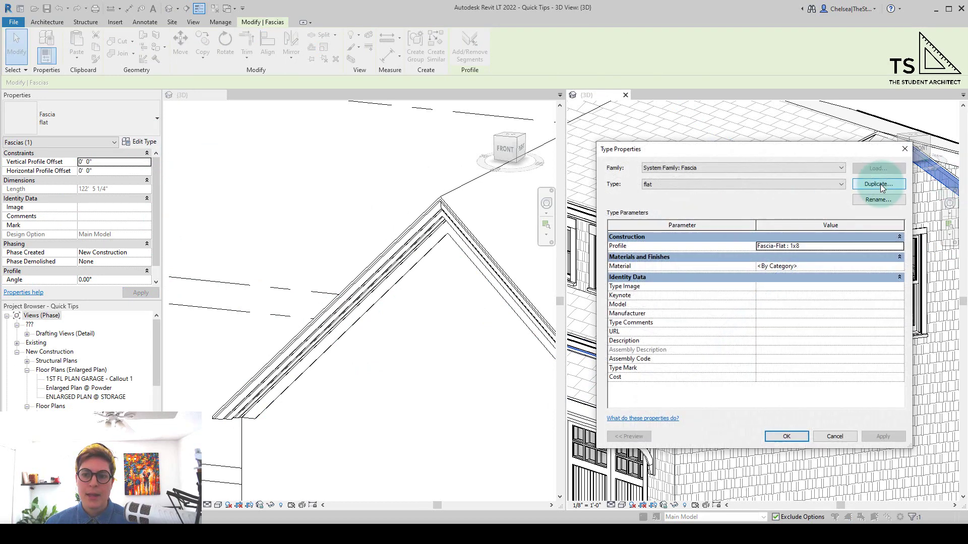
{"action": "left_click", "coordinate": [880, 183]}
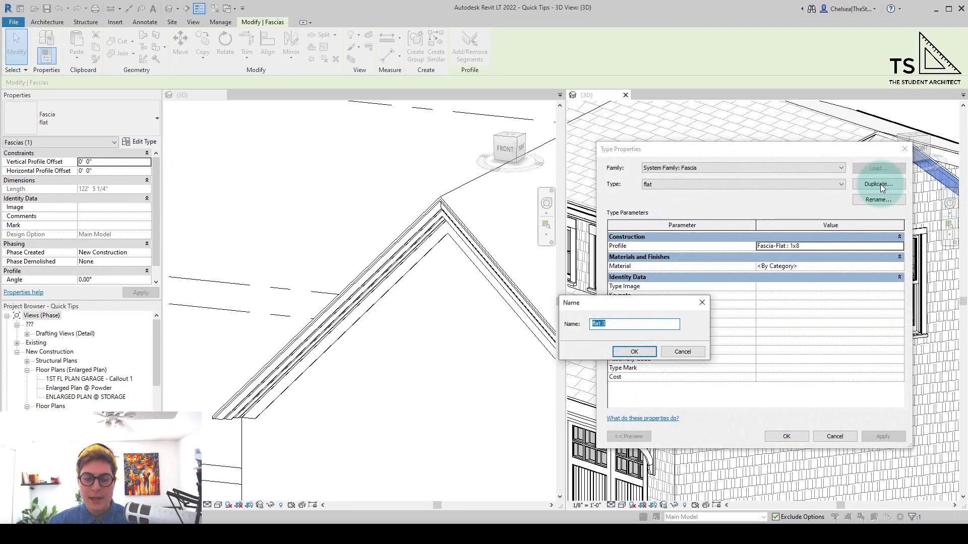
{"action": "type", "text": "Decorative"}
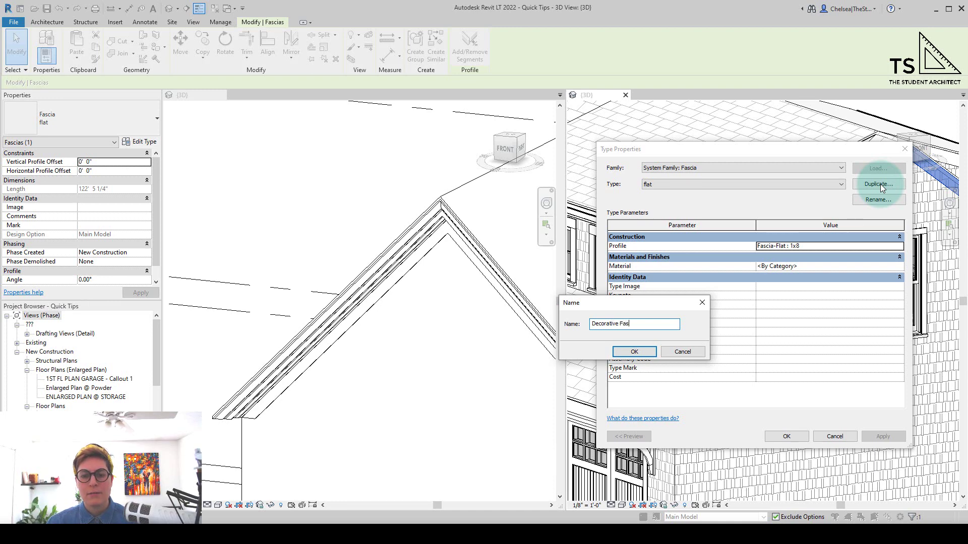
{"action": "type", "text": " Fascia"}
{"action": "key", "text": "Return"}
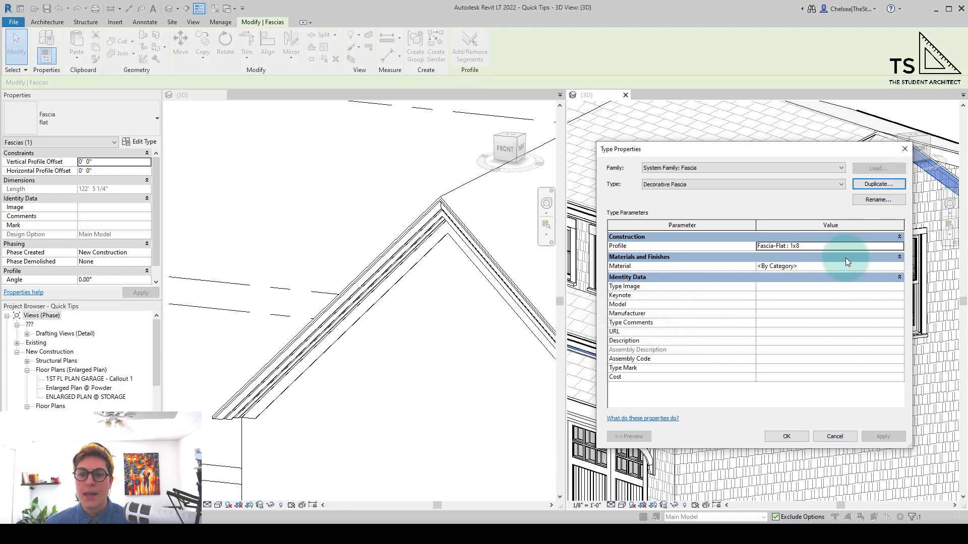
- Look through the profiles available for the Decorative Fascia type and accept the type properties
{"action": "left_click", "coordinate": [898, 246]}
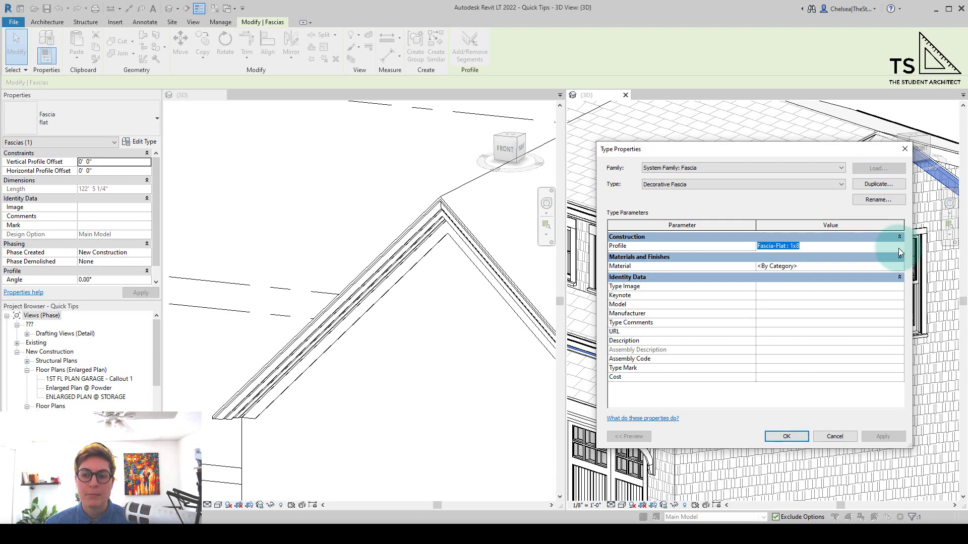
{"action": "scroll", "coordinate": [792, 271], "scroll_direction": "down", "scroll_amount": 5}
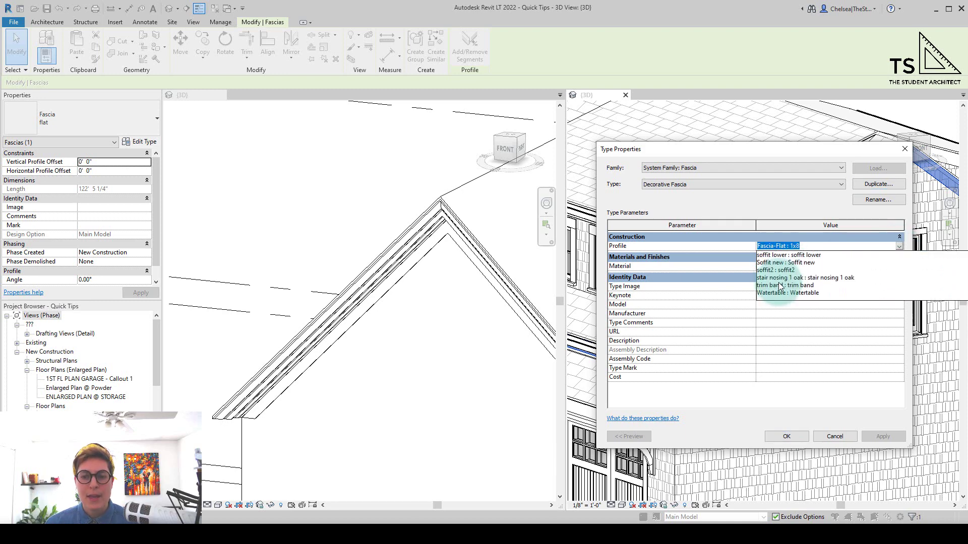
{"action": "scroll", "coordinate": [779, 286], "scroll_direction": "up", "scroll_amount": 10}
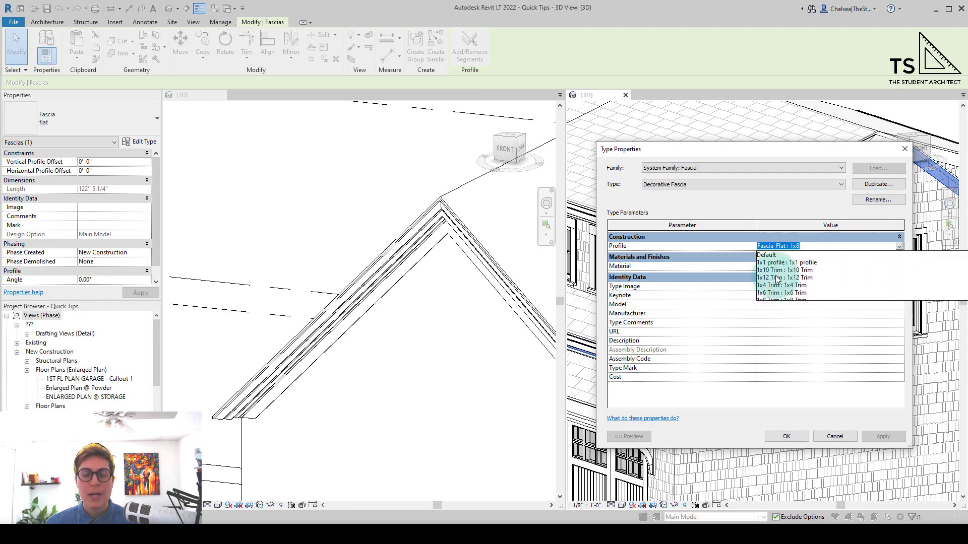
{"action": "left_click", "coordinate": [821, 152]}
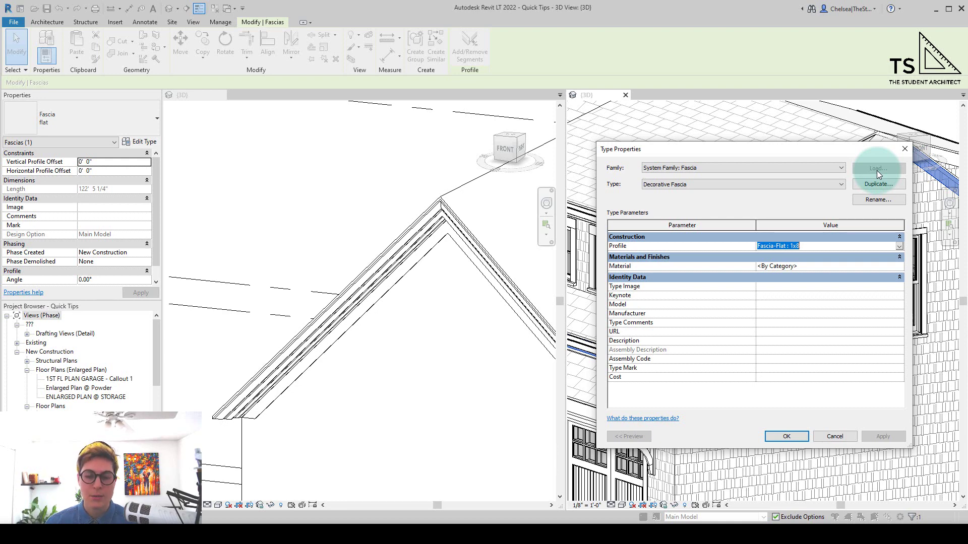
{"action": "left_click", "coordinate": [758, 403]}
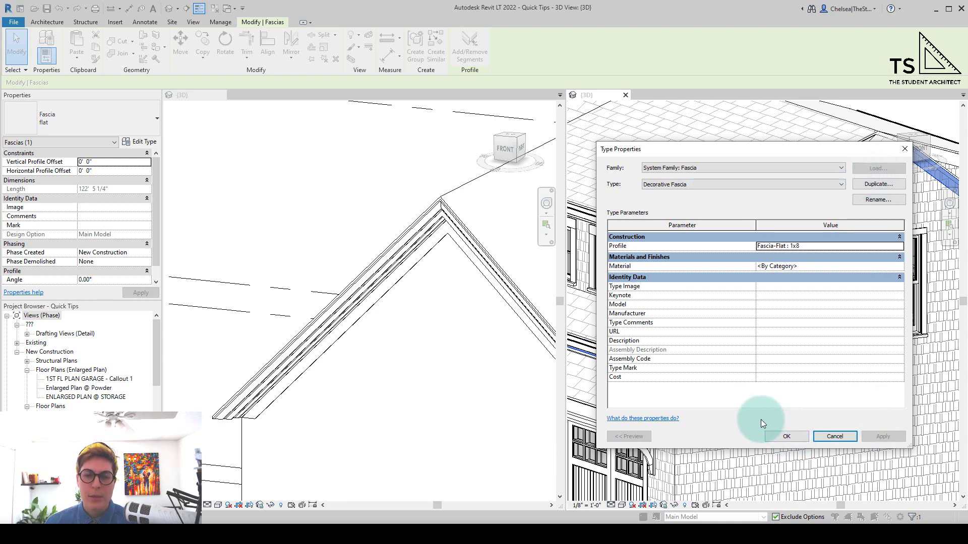
{"action": "left_click", "coordinate": [785, 436]}
- Find the Profiles families in Project1 and check which profile its decorative gable fascia uses
{"action": "left_click", "coordinate": [349, 332]}
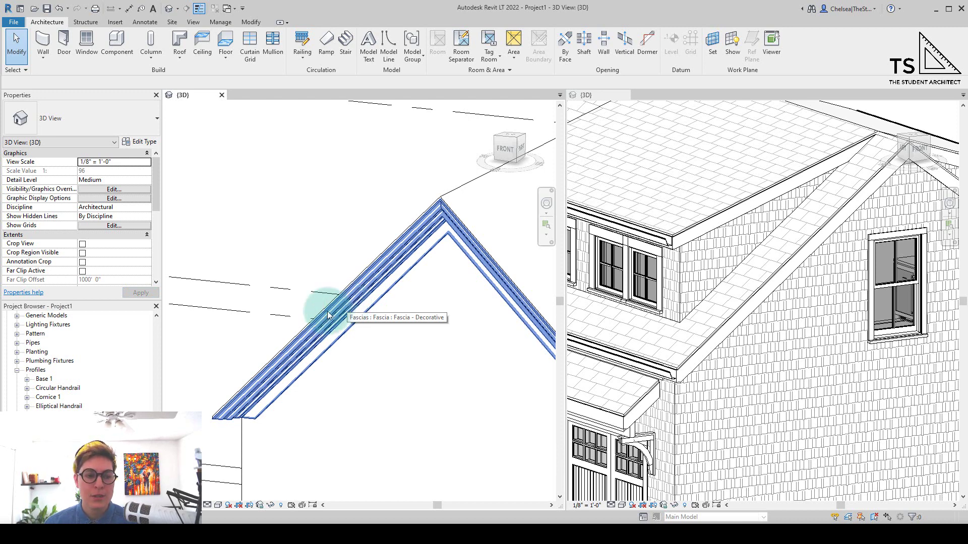
{"action": "scroll", "coordinate": [41, 352], "scroll_direction": "up", "scroll_amount": 4}
{"action": "scroll", "coordinate": [40, 351], "scroll_direction": "up", "scroll_amount": 4}
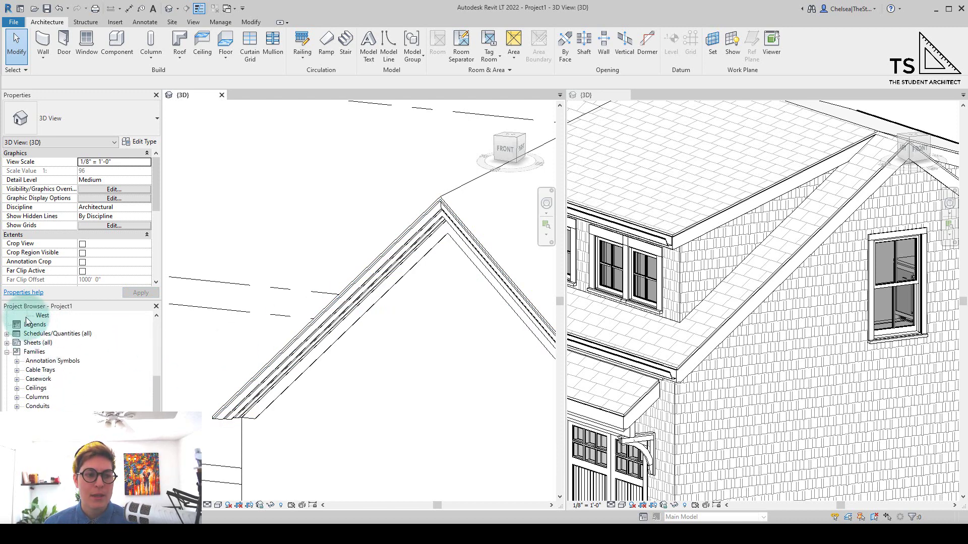
{"action": "left_click", "coordinate": [31, 382]}
{"action": "scroll", "coordinate": [34, 393], "scroll_direction": "down", "scroll_amount": 10}
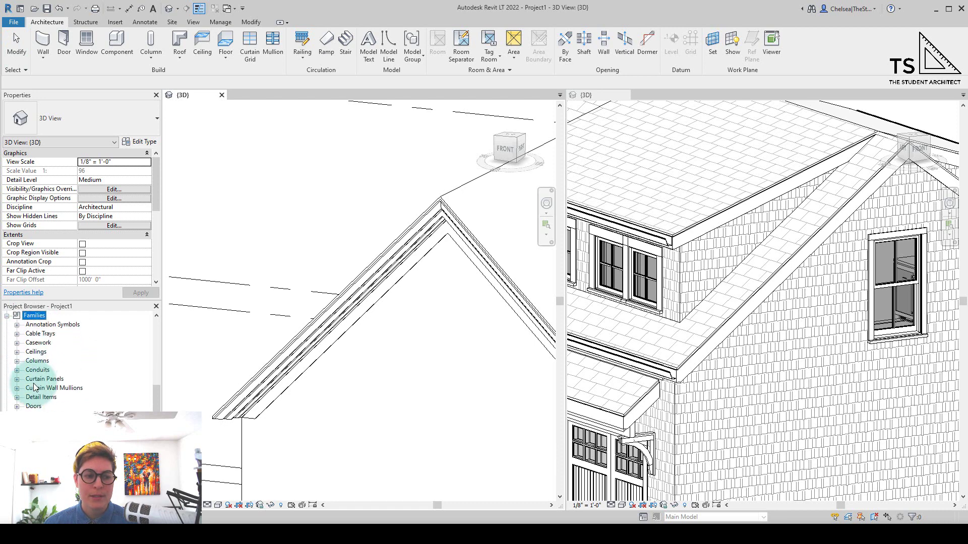
{"action": "scroll", "coordinate": [38, 406], "scroll_direction": "down", "scroll_amount": 1}
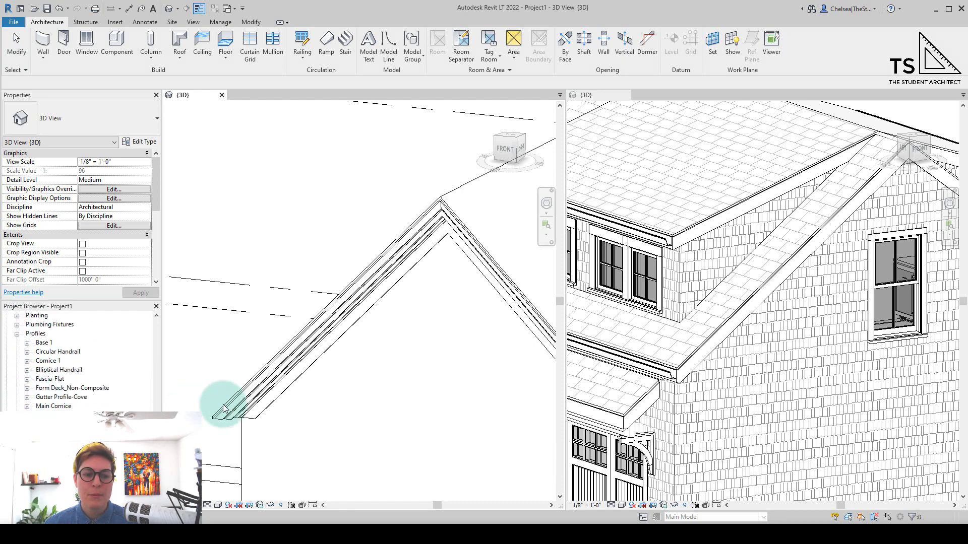
{"action": "left_click", "coordinate": [279, 391]}
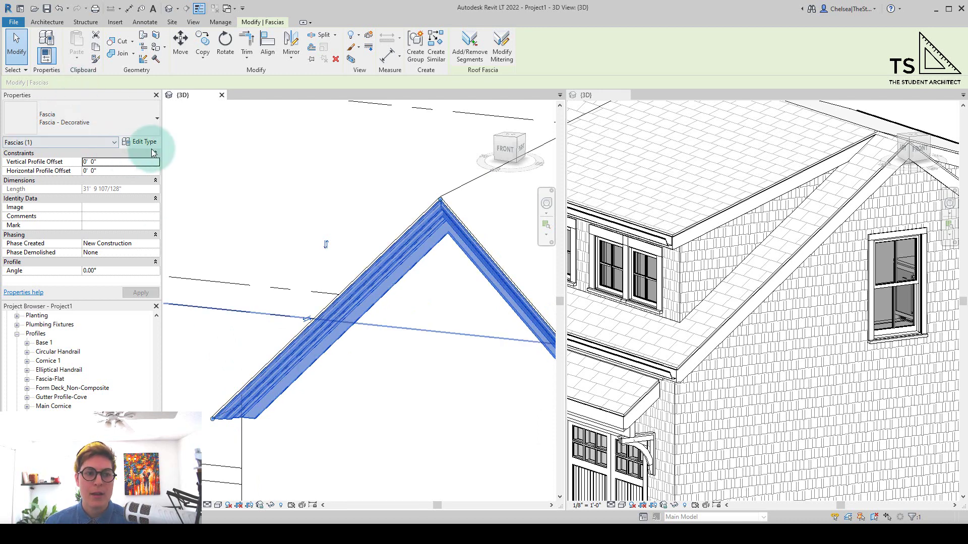
{"action": "left_click", "coordinate": [144, 141]}
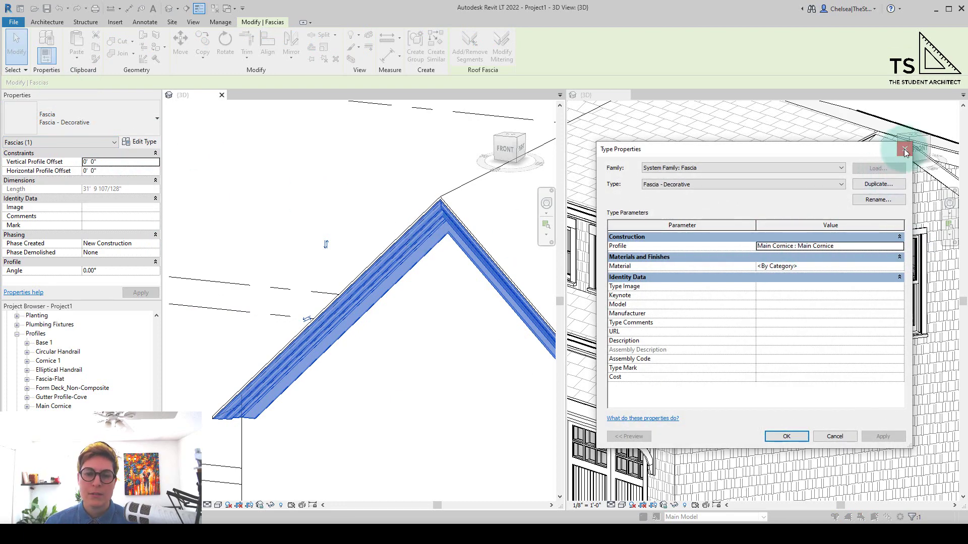
{"action": "left_click", "coordinate": [902, 150]}
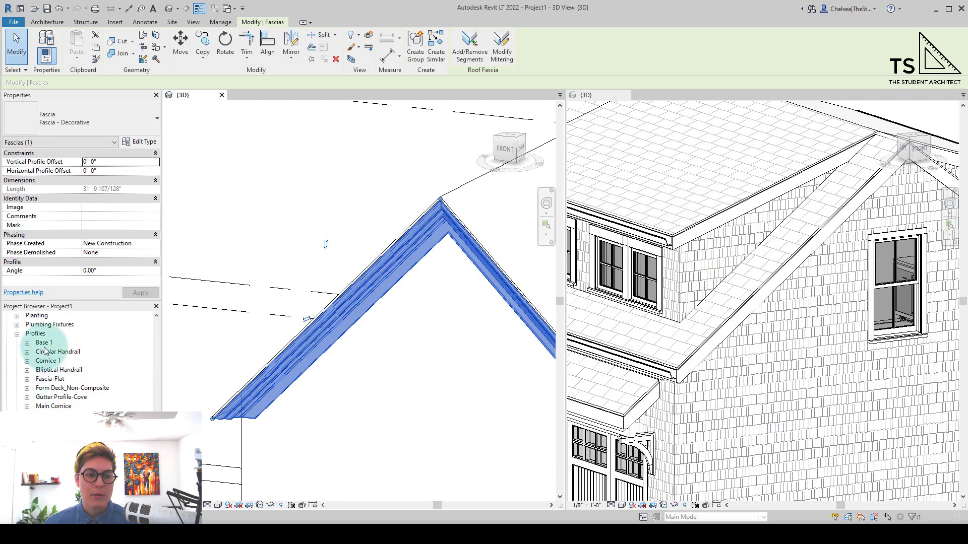
- Open the Main Cornice profile family for editing and load it into Quick Tips.rvt only, closing the family without saving
{"action": "left_click", "coordinate": [50, 406]}
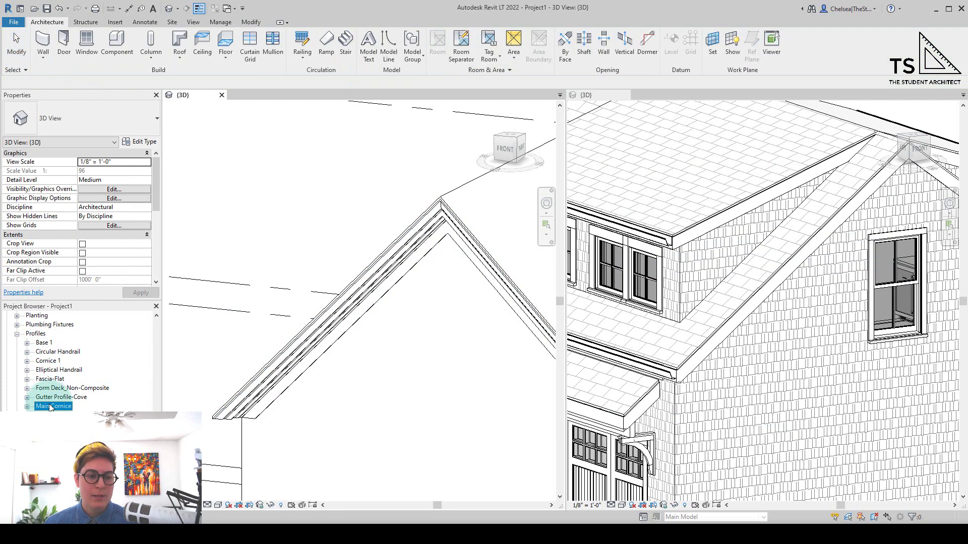
{"action": "right_click", "coordinate": [50, 406]}
{"action": "left_click", "coordinate": [88, 329]}
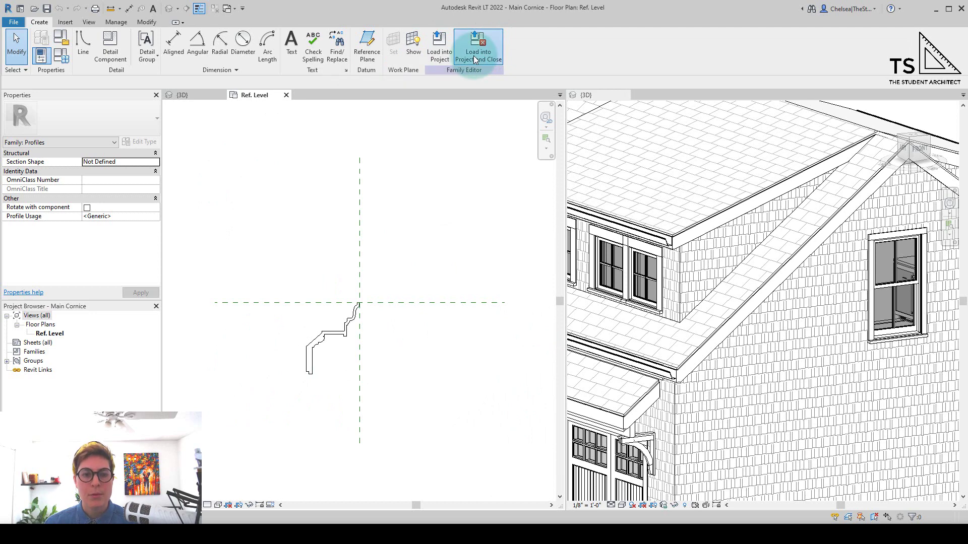
{"action": "left_click", "coordinate": [473, 56]}
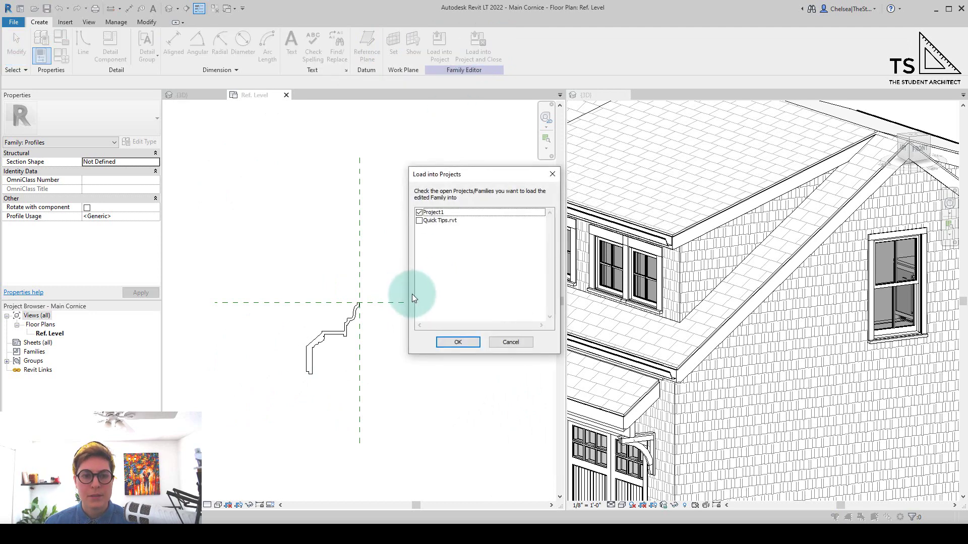
{"action": "left_click", "coordinate": [419, 212]}
{"action": "left_click", "coordinate": [419, 221]}
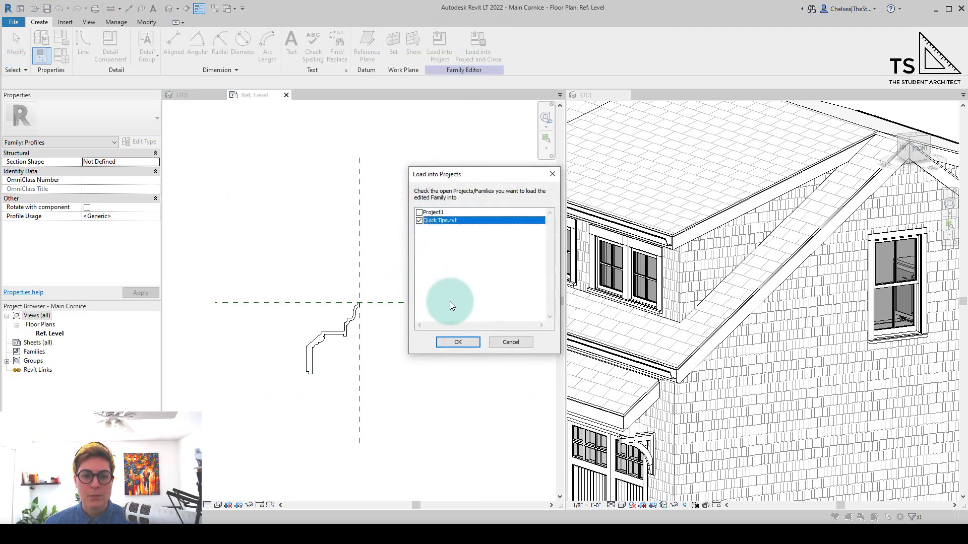
{"action": "left_click", "coordinate": [458, 342]}
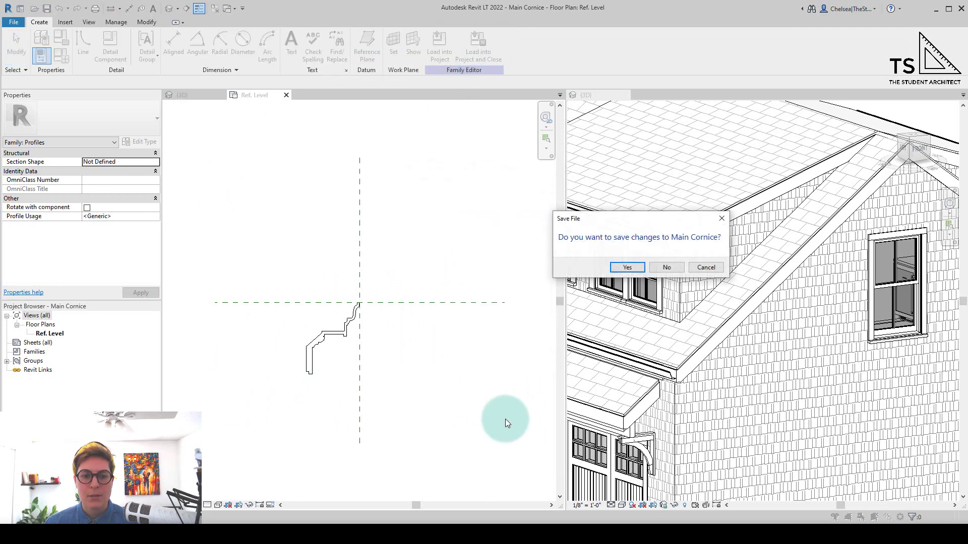
{"action": "left_click", "coordinate": [663, 270]}
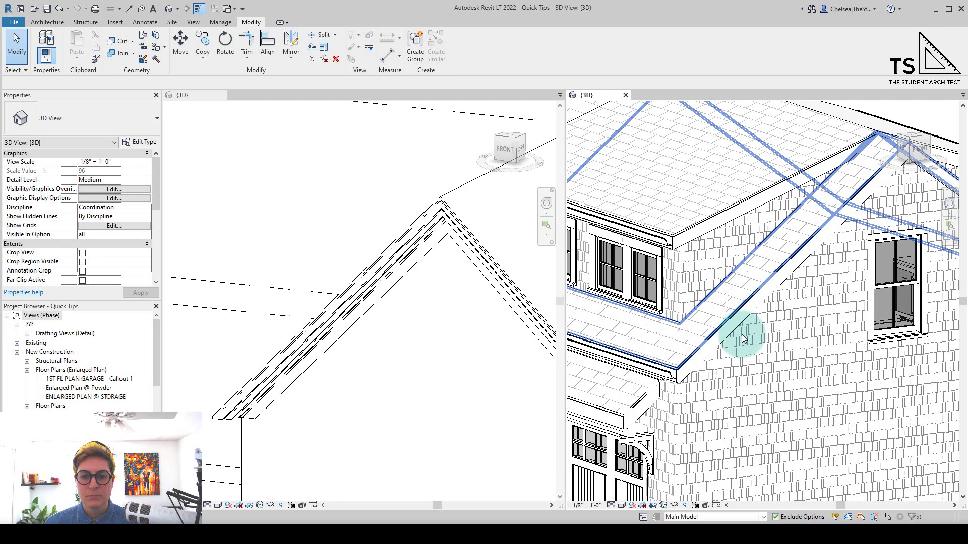
- Remove the sloped segment beside the dormer from the garage gable's Decorative Fascia using Add/Remove Segments
{"action": "left_click", "coordinate": [684, 366]}
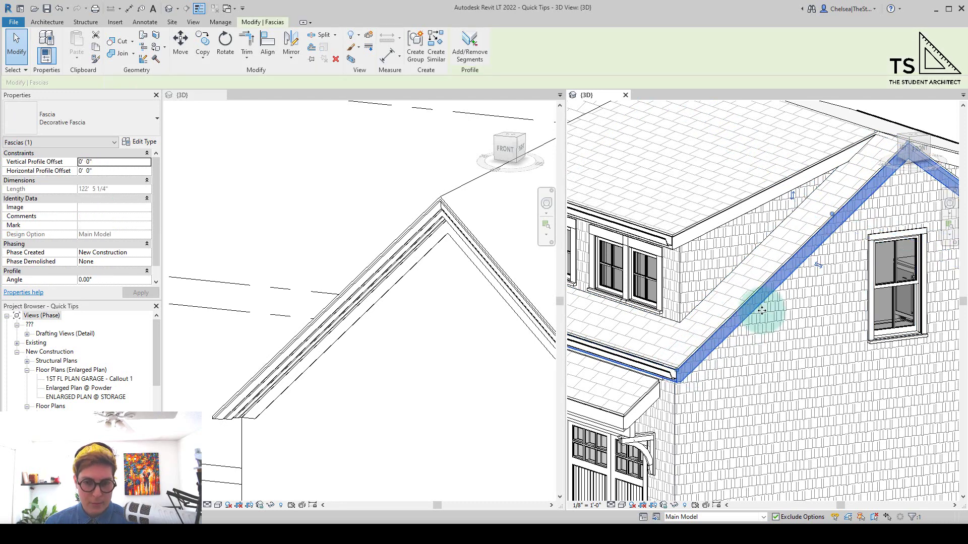
{"action": "left_click", "coordinate": [468, 51]}
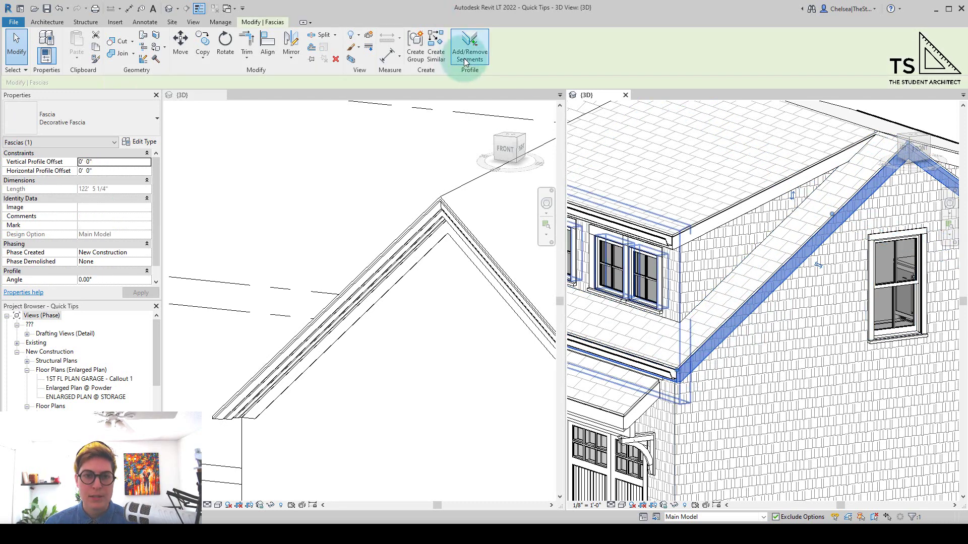
{"action": "left_click", "coordinate": [724, 343]}
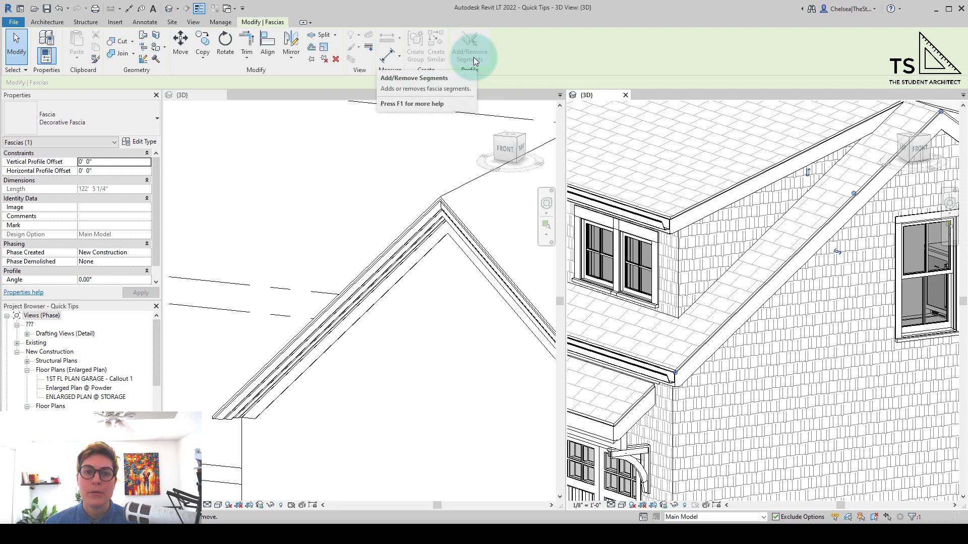
{"action": "left_click", "coordinate": [718, 296]}
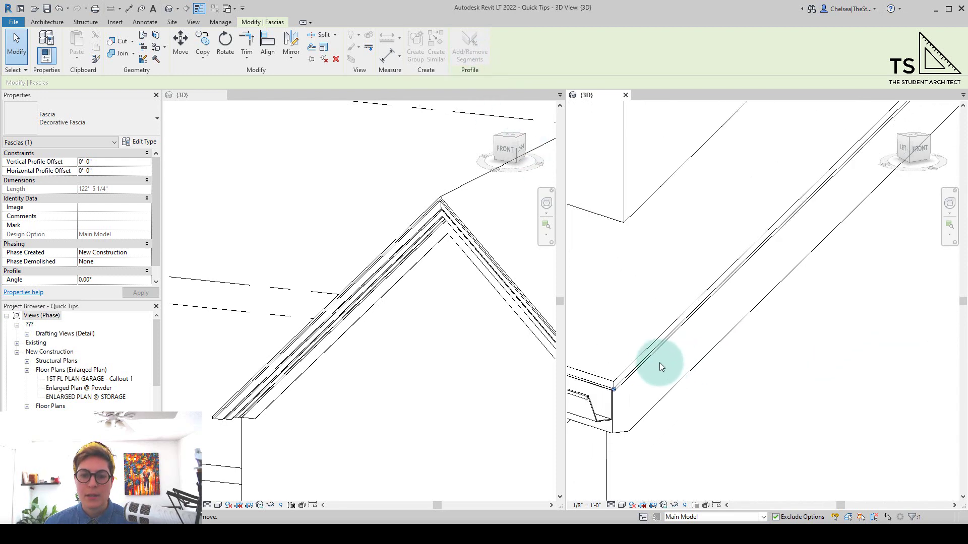
{"action": "left_click", "coordinate": [642, 362]}
- Remove the fascia segment along the gable's other slope, on the air-conditioner side, and finish editing the segments
{"action": "scroll", "coordinate": [519, 388], "scroll_direction": "down", "scroll_amount": 3}
{"action": "scroll", "coordinate": [848, 280], "scroll_direction": "down", "scroll_amount": 5}
{"action": "scroll", "coordinate": [870, 339], "scroll_direction": "up", "scroll_amount": 8}
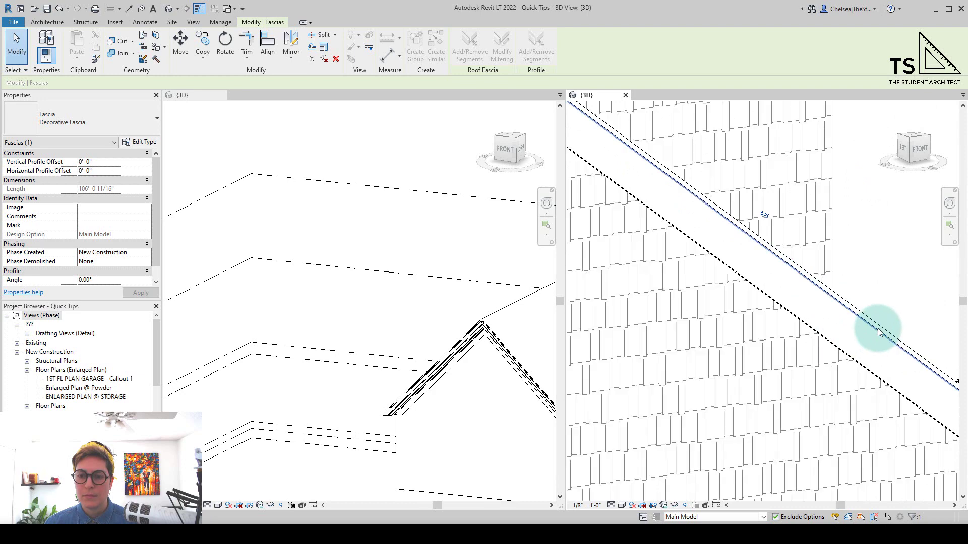
{"action": "middle_click_drag", "start_coordinate": [851, 339], "coordinate": [811, 304], "text": "shift"}
{"action": "scroll", "coordinate": [821, 307], "scroll_direction": "down", "scroll_amount": 5}
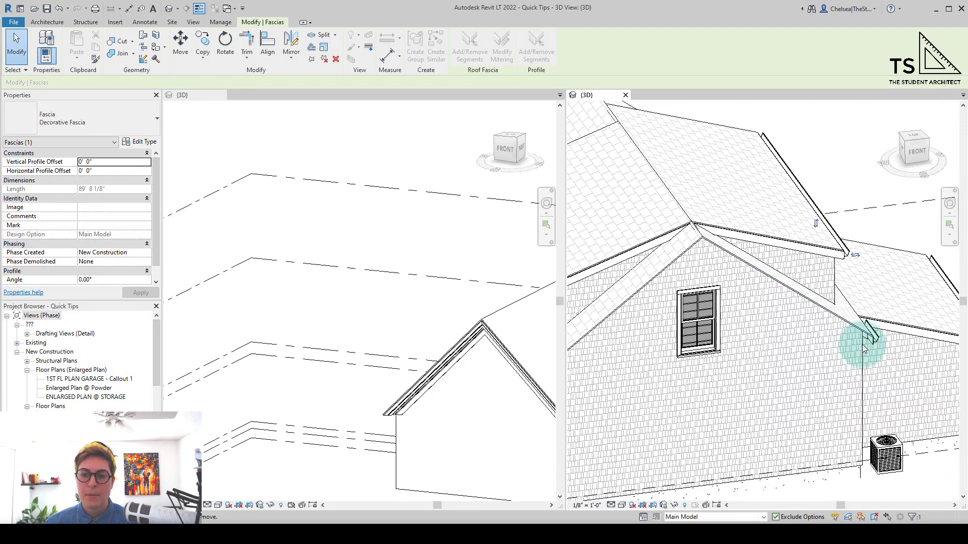
{"action": "scroll", "coordinate": [864, 339], "scroll_direction": "up", "scroll_amount": 4}
{"action": "key", "text": "Escape"}
{"action": "scroll", "coordinate": [882, 345], "scroll_direction": "down", "scroll_amount": 6}
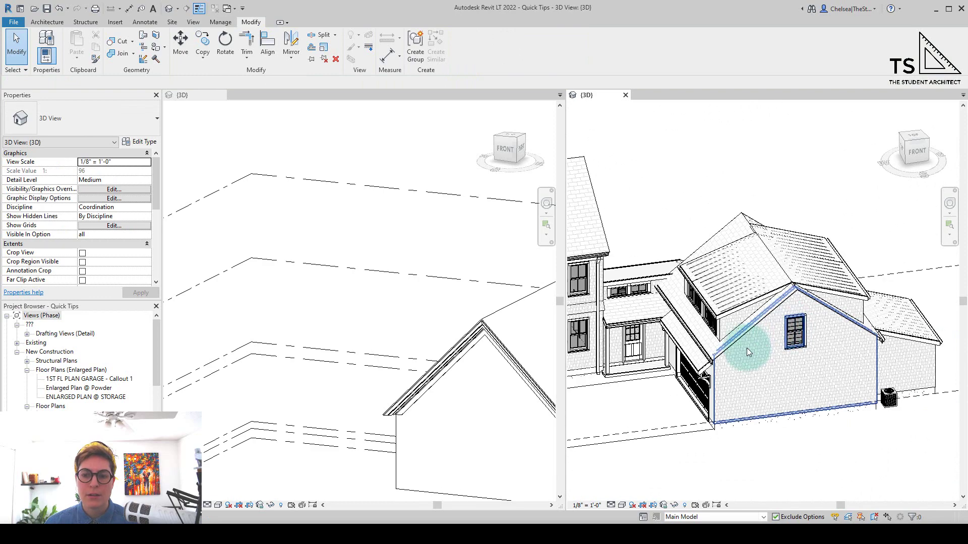
- Change the garage's remaining eave fascia beside the gable to the flat fascia type
{"action": "scroll", "coordinate": [746, 347], "scroll_direction": "up", "scroll_amount": 5}
{"action": "scroll", "coordinate": [747, 346], "scroll_direction": "up", "scroll_amount": 1}
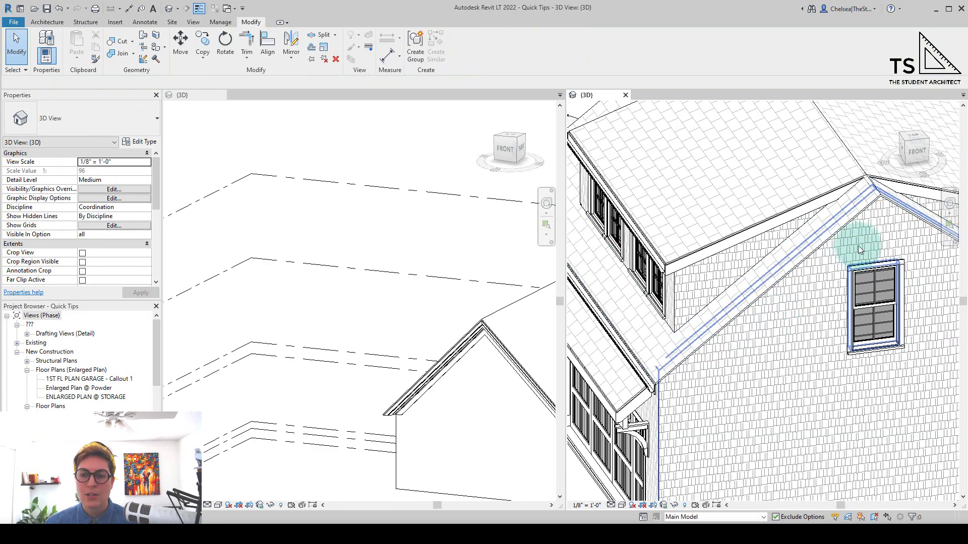
{"action": "scroll", "coordinate": [795, 227], "scroll_direction": "up", "scroll_amount": 1}
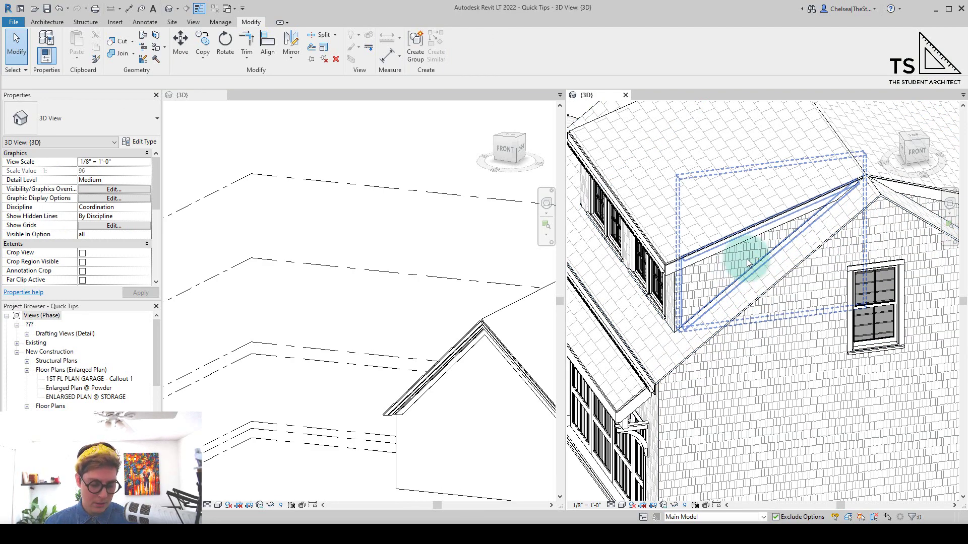
{"action": "scroll", "coordinate": [609, 437], "scroll_direction": "up", "scroll_amount": 5}
{"action": "left_click", "coordinate": [609, 438]}
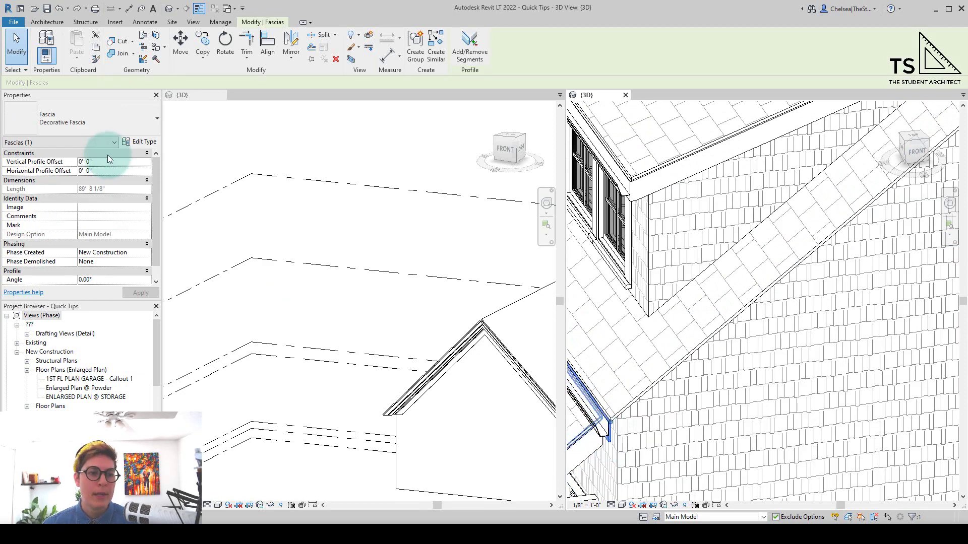
{"action": "left_click", "coordinate": [95, 114]}
{"action": "left_click", "coordinate": [28, 179]}
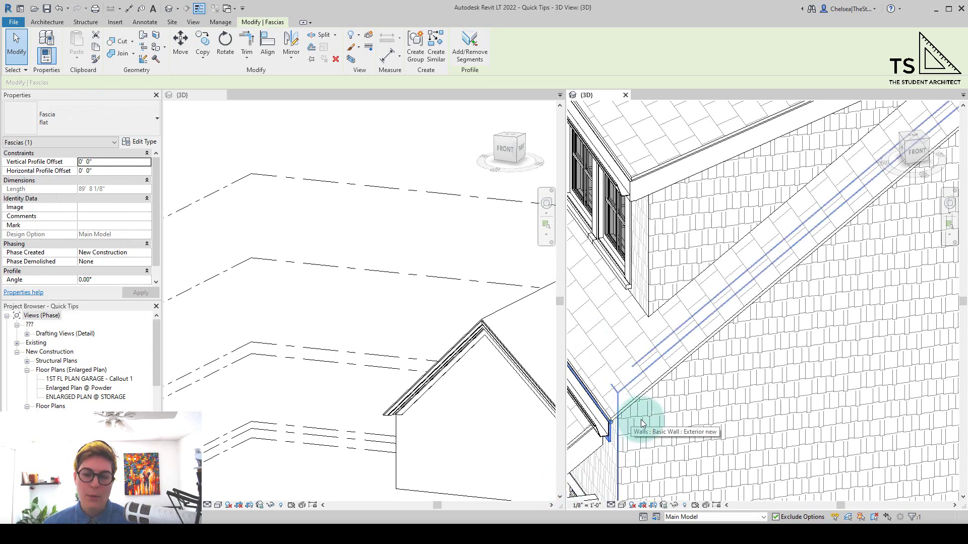
- Start a new roof fascia of type Decorative Fascia and set its type profile to Main Cornice : Main Cornice
{"action": "key", "text": "f"}
{"action": "key", "text": "a"}
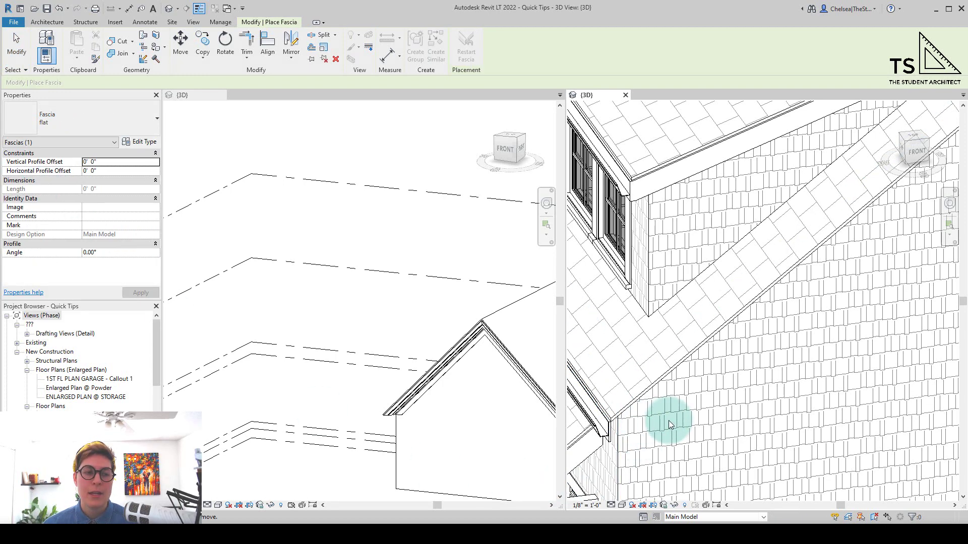
{"action": "left_click", "coordinate": [98, 117]}
{"action": "left_click", "coordinate": [37, 170]}
{"action": "left_click", "coordinate": [140, 142]}
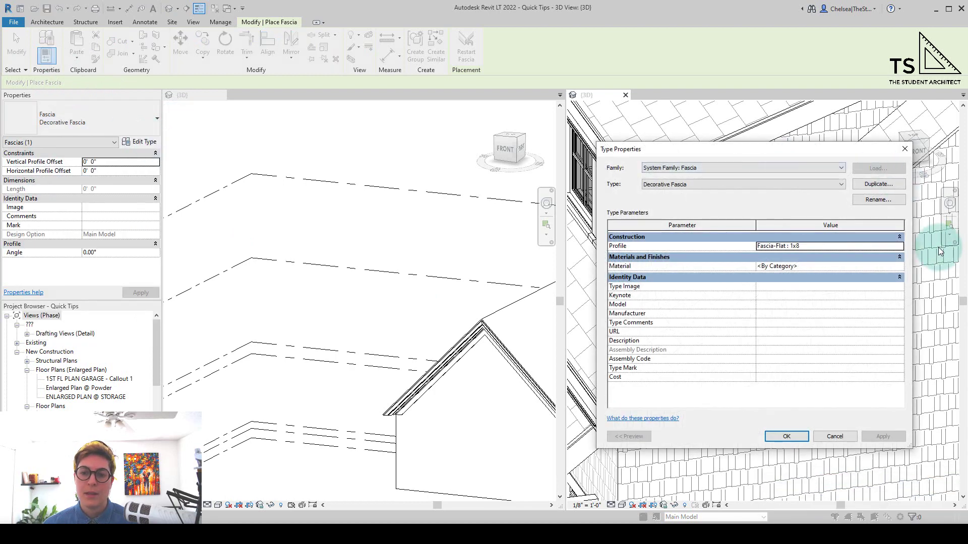
{"action": "left_click", "coordinate": [903, 246]}
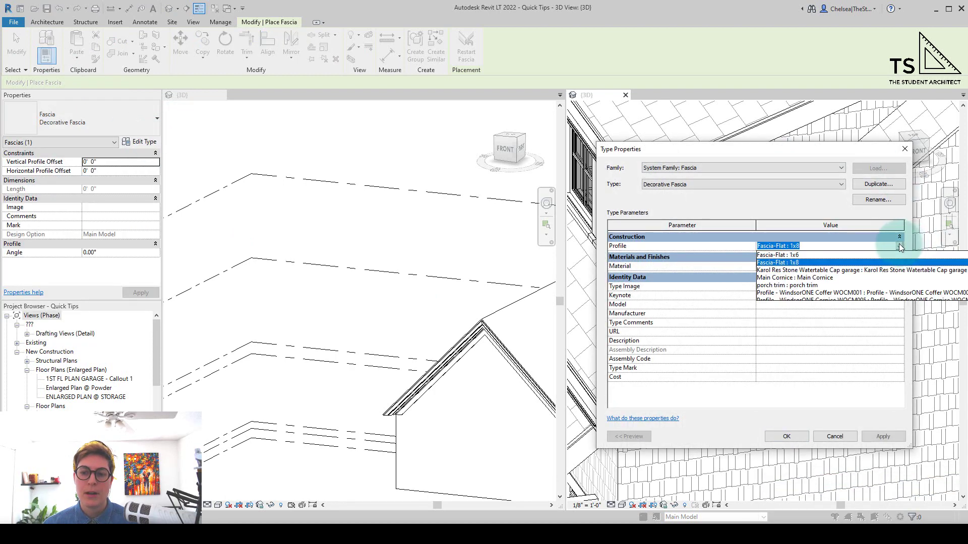
{"action": "left_click", "coordinate": [786, 277]}
{"action": "left_click", "coordinate": [786, 436]}
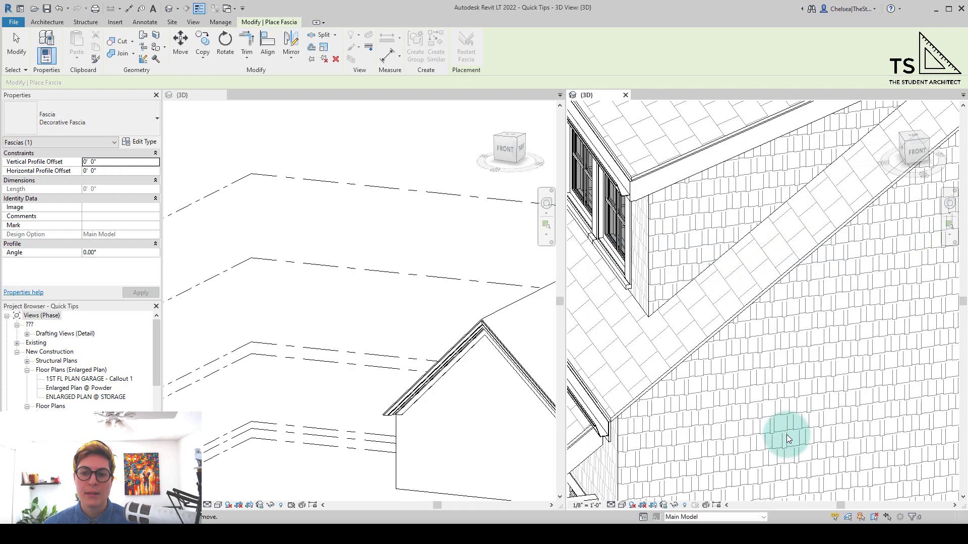
- Place the Decorative Fascia along both sloped roof edges of the garage gable and finish the placement
{"action": "left_click", "coordinate": [647, 393]}
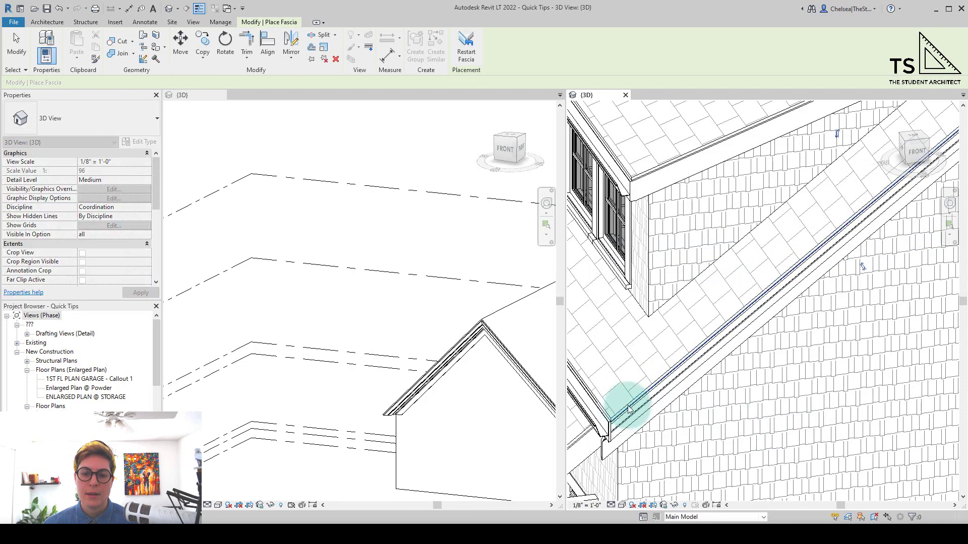
{"action": "scroll", "coordinate": [627, 393], "scroll_direction": "down", "scroll_amount": 3}
{"action": "scroll", "coordinate": [856, 270], "scroll_direction": "up", "scroll_amount": 4}
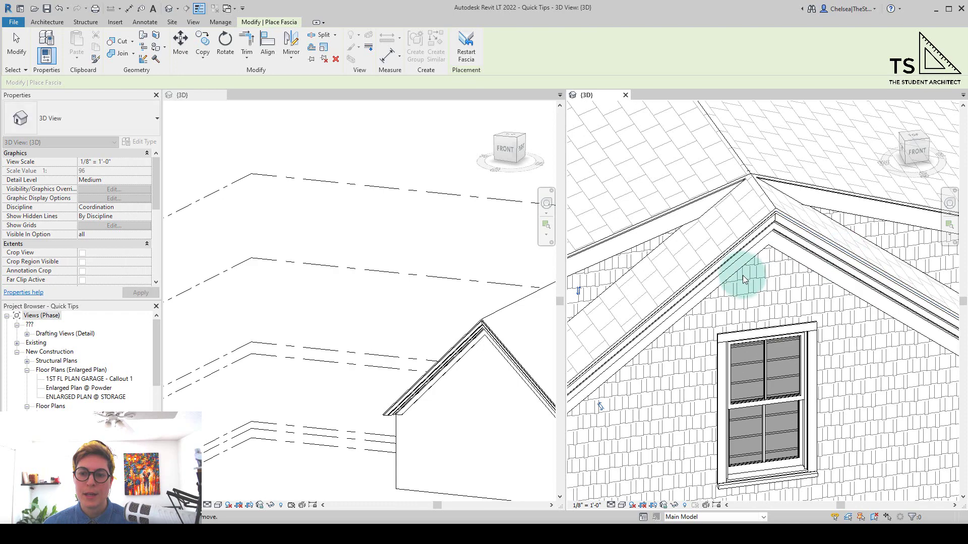
{"action": "scroll", "coordinate": [743, 275], "scroll_direction": "down", "scroll_amount": 4}
{"action": "scroll", "coordinate": [650, 374], "scroll_direction": "up", "scroll_amount": 3}
{"action": "key", "text": "Escape"}
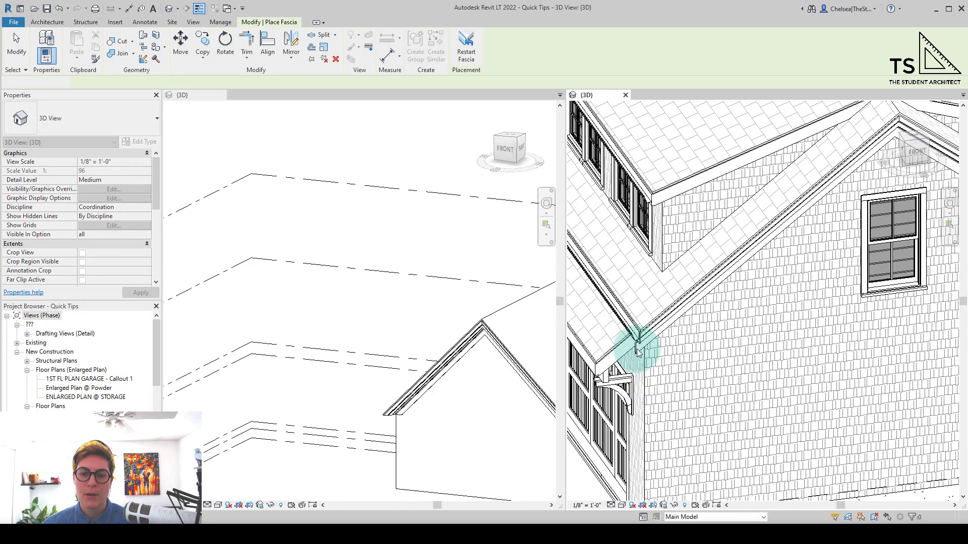
- Modify the mitering of the gable's Decorative Fascia, applying a Horizontal cut to the lower ends of both slopes
{"action": "left_click", "coordinate": [639, 346]}
{"action": "left_click", "coordinate": [527, 95]}
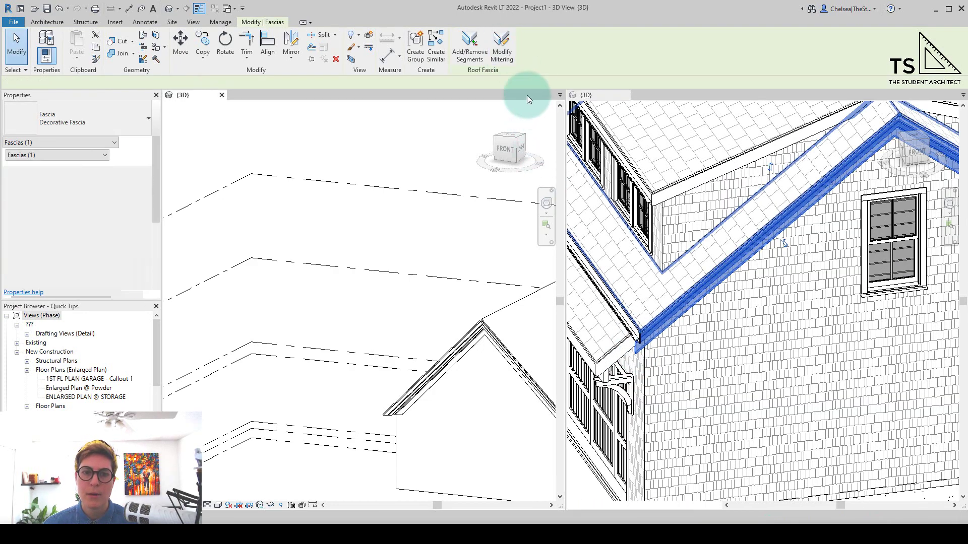
{"action": "left_click", "coordinate": [671, 327]}
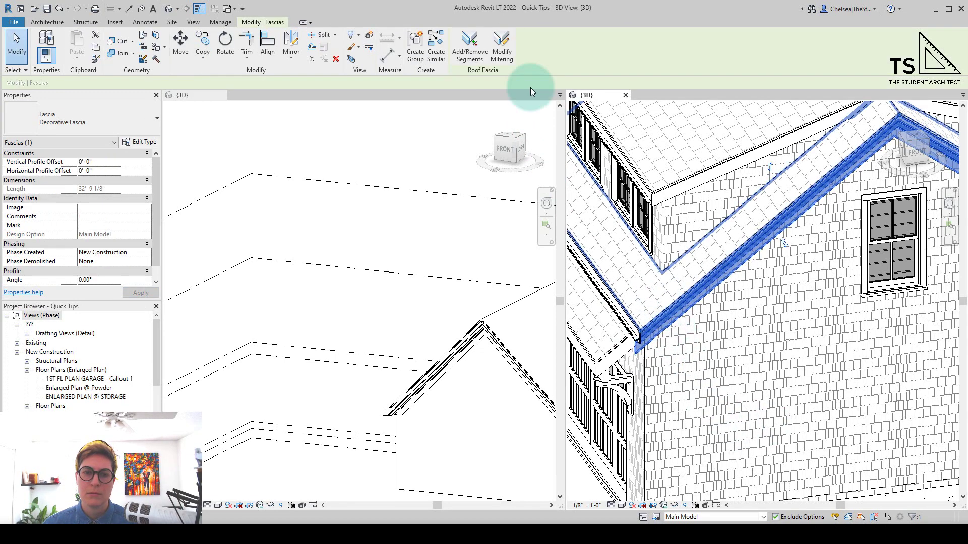
{"action": "left_click", "coordinate": [502, 59]}
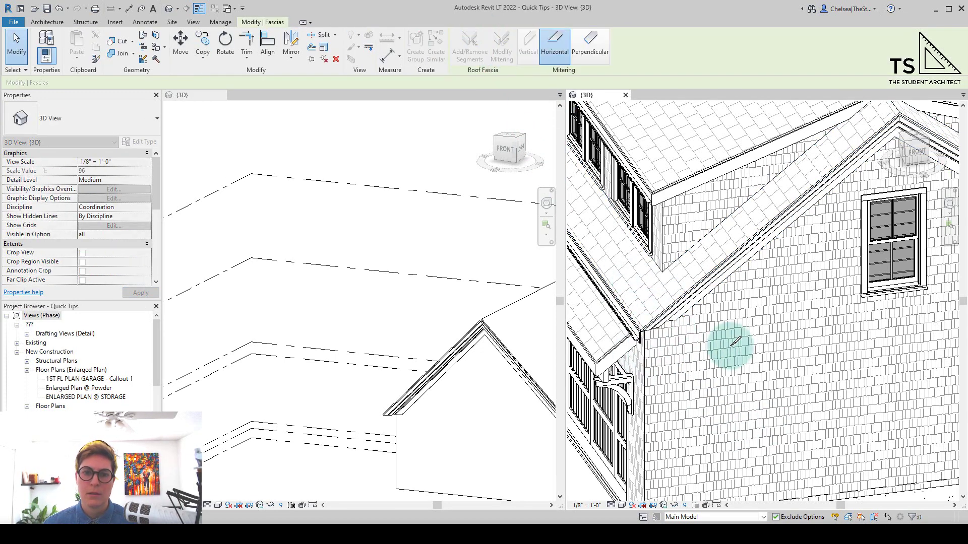
{"action": "middle_click_drag", "start_coordinate": [927, 335], "coordinate": [944, 281]}
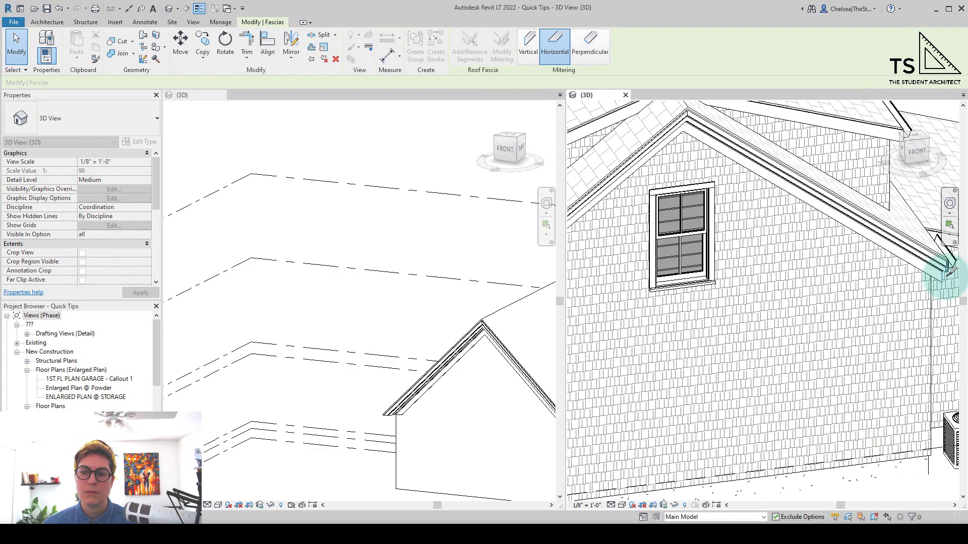
{"action": "left_click", "coordinate": [947, 267]}
{"action": "key", "text": "Escape"}
{"action": "scroll", "coordinate": [890, 289], "scroll_direction": "down", "scroll_amount": 5}
{"action": "key", "text": "Escape"}
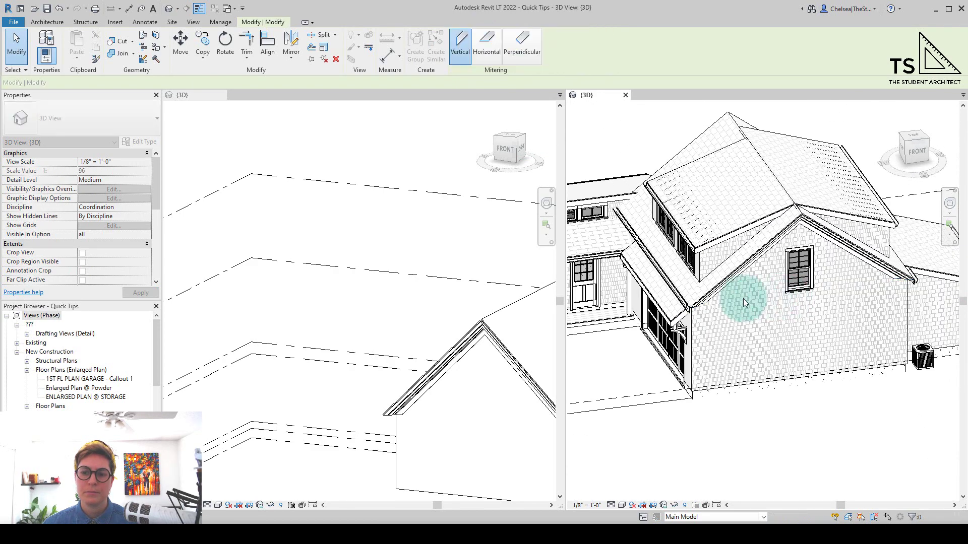
- Examine the gable's Decorative Fascia and its mitered lower end on the dormer side from a frontal 3D angle
{"action": "scroll", "coordinate": [733, 293], "scroll_direction": "up", "scroll_amount": 6}
{"action": "middle_click_drag", "start_coordinate": [733, 292], "coordinate": [645, 224], "text": "shift"}
{"action": "left_click", "coordinate": [604, 228]}
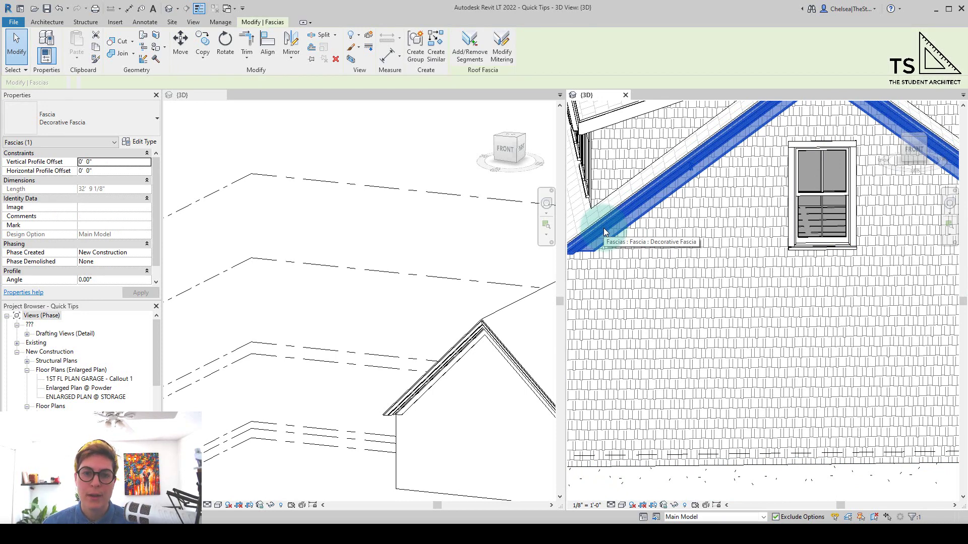
{"action": "left_click", "coordinate": [591, 323]}
- Load the Main Cornice family from File Explorer's BIM Library Profiles folder into the Quick Tips model, overwriting the existing version
{"action": "key", "text": "alt+Tab"}
{"action": "left_click", "coordinate": [797, 61]}
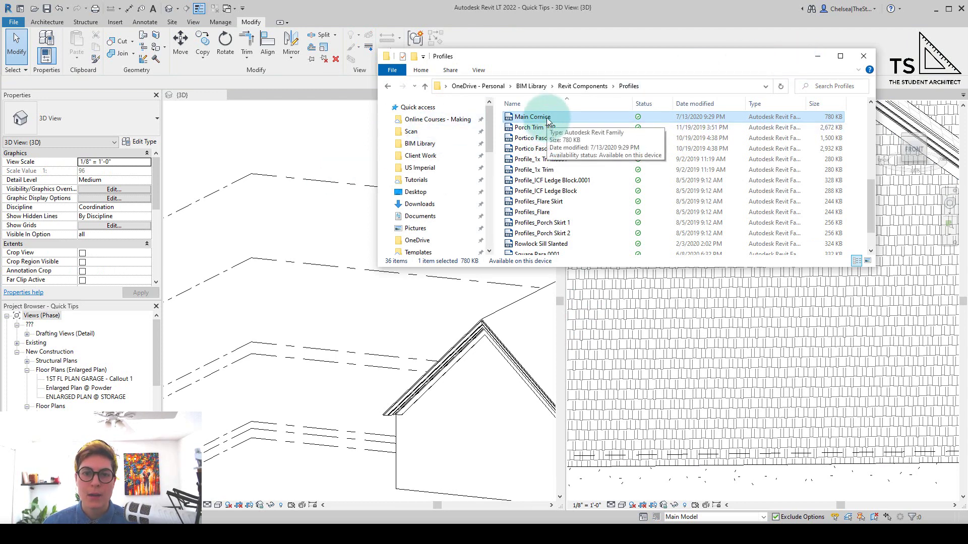
{"action": "left_click_drag", "start_coordinate": [547, 123], "coordinate": [698, 352]}
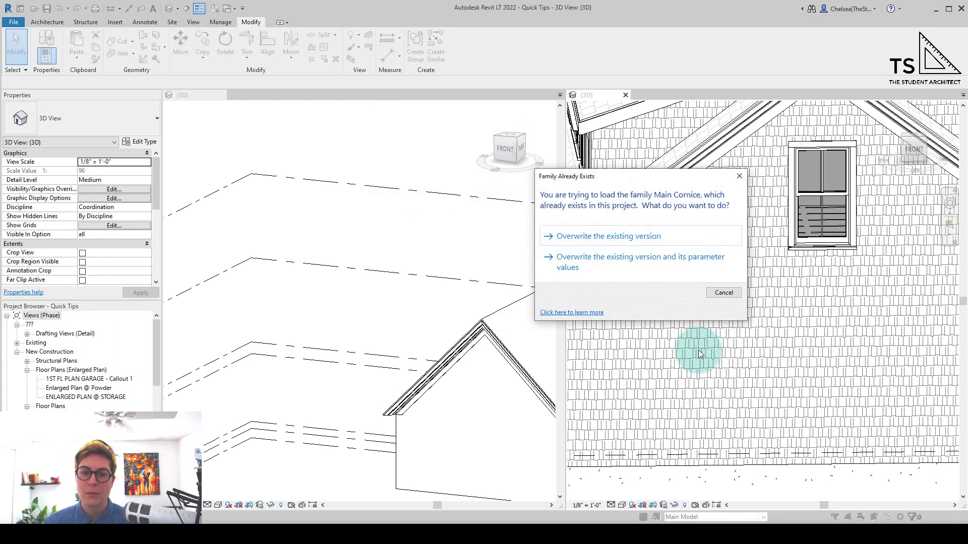
{"action": "scroll", "coordinate": [692, 334], "scroll_direction": "down", "scroll_amount": 1}
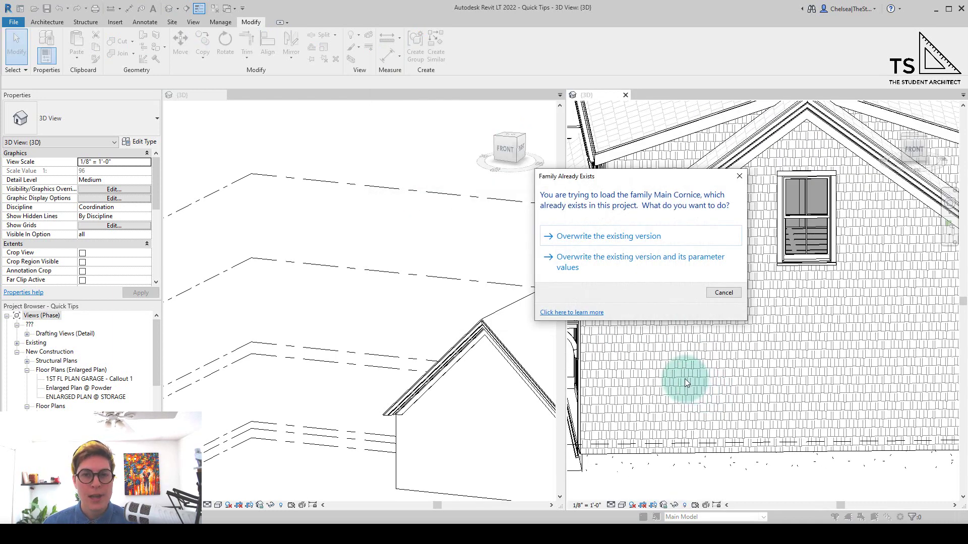
{"action": "left_click", "coordinate": [614, 243]}
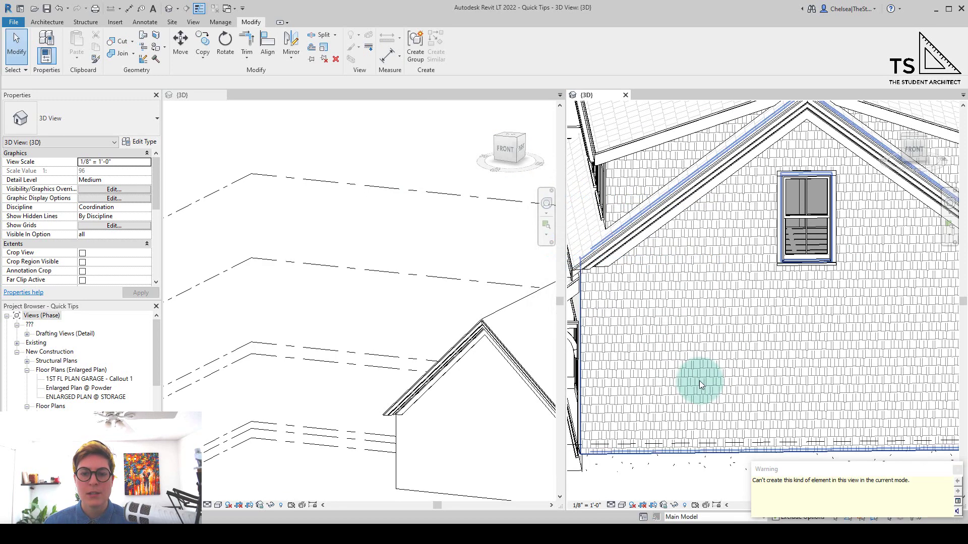